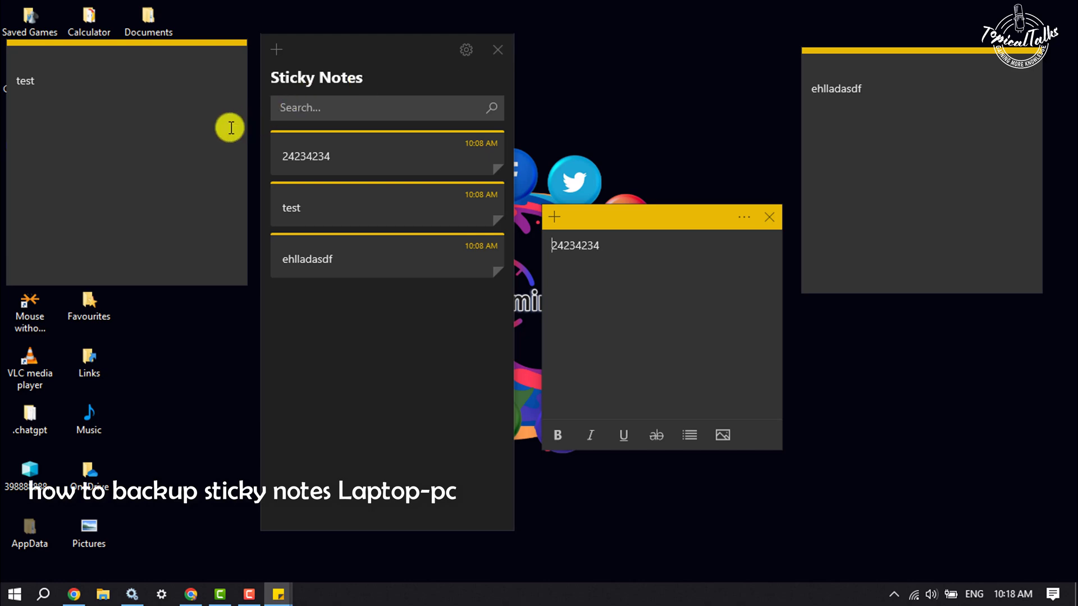
Select the 'test' note in Sticky Notes, then launch File Explorer from the taskbar
{"action": "left_click", "coordinate": [179, 105]}
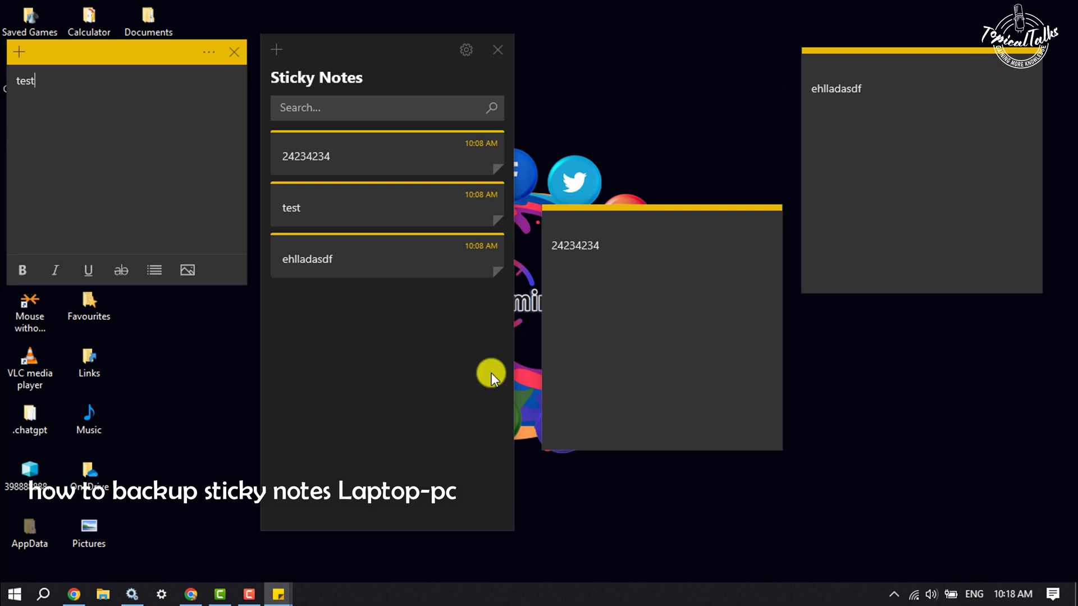
{"action": "left_click", "coordinate": [103, 595]}
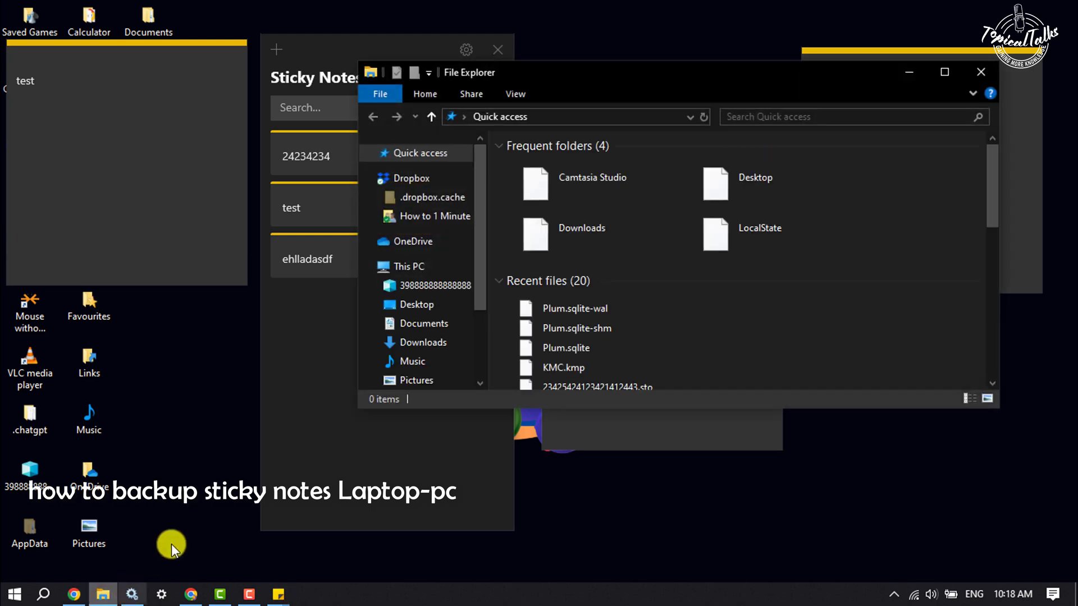
Turn on Hidden items in File Explorer's View ribbon, then collapse the ribbon
{"action": "left_click", "coordinate": [515, 95]}
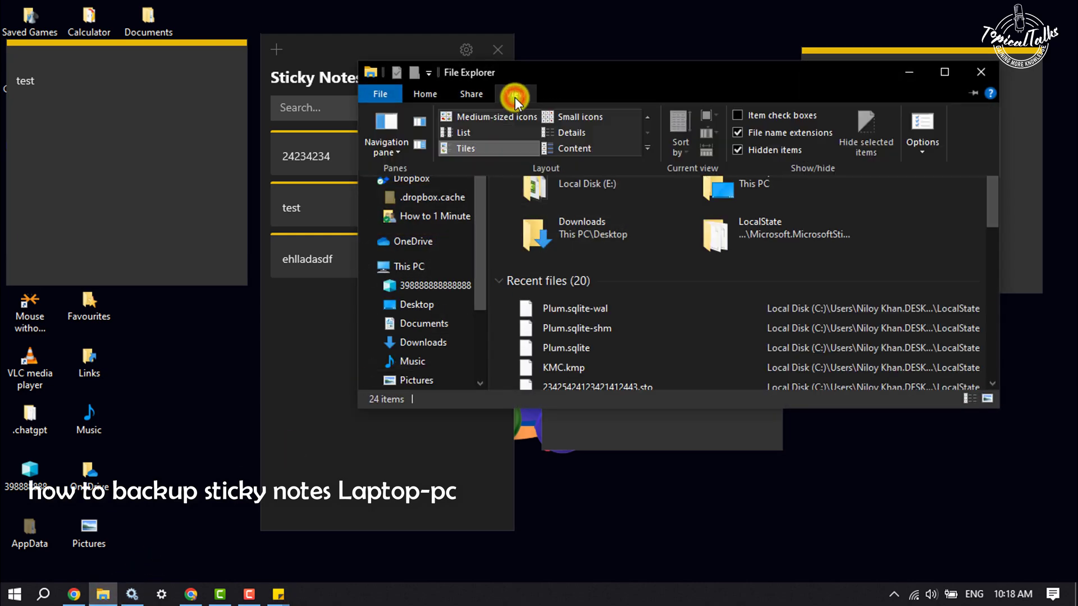
{"action": "left_click", "coordinate": [737, 150]}
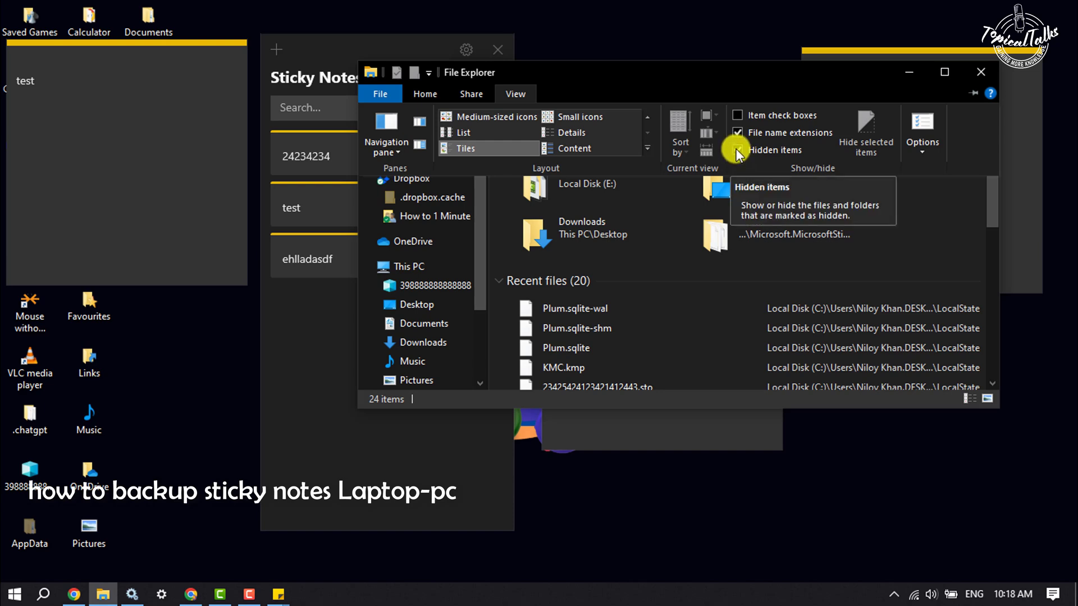
{"action": "left_click", "coordinate": [522, 94]}
{"action": "scroll", "coordinate": [415, 264], "scroll_direction": "down", "scroll_amount": 2}
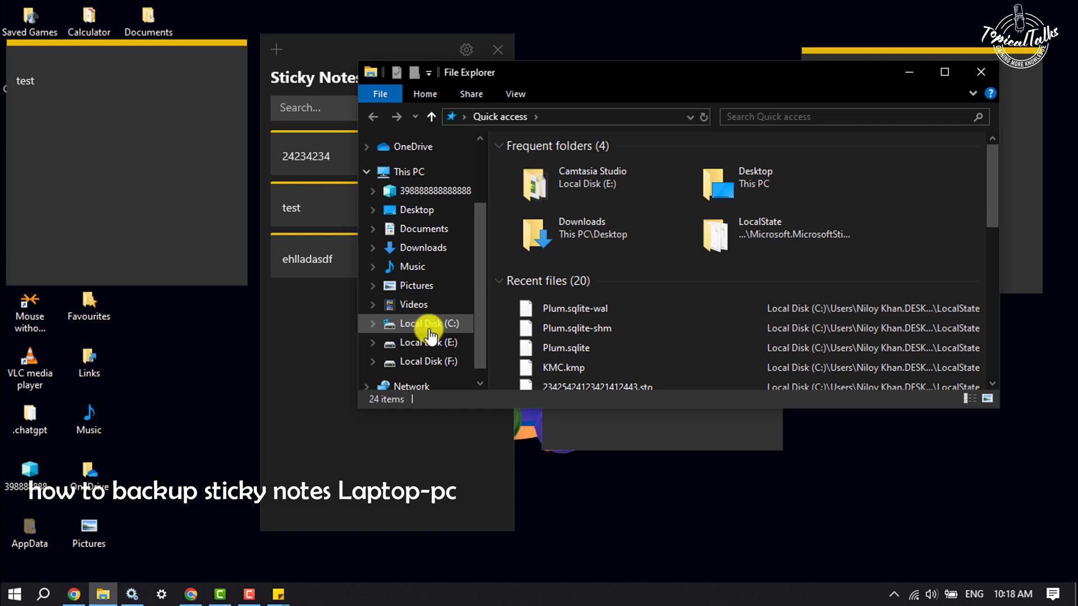
Browse C: > Users > profile > AppData > Local > Packages and select the Microsoft.MicrosoftStickyNotes folder
{"action": "left_click", "coordinate": [436, 326]}
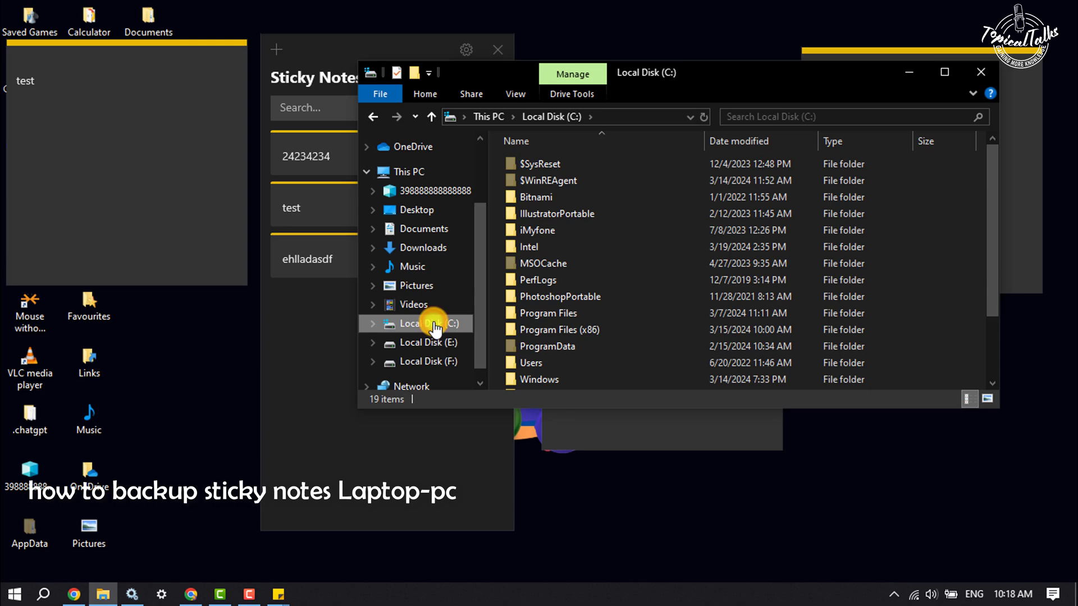
{"action": "scroll", "coordinate": [548, 269], "scroll_direction": "down", "scroll_amount": 1}
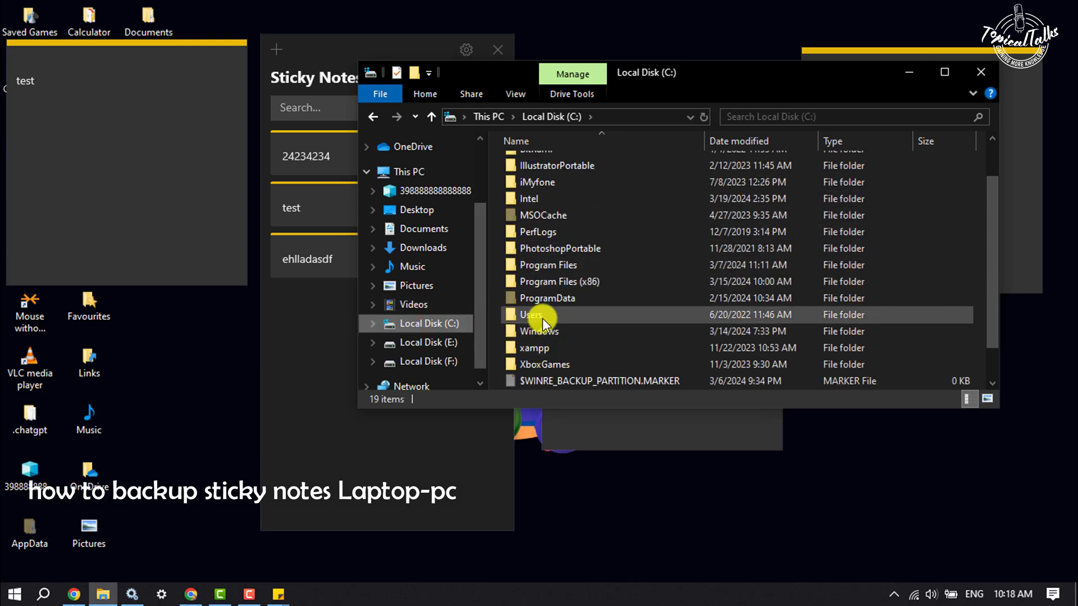
{"action": "double_click", "coordinate": [544, 317]}
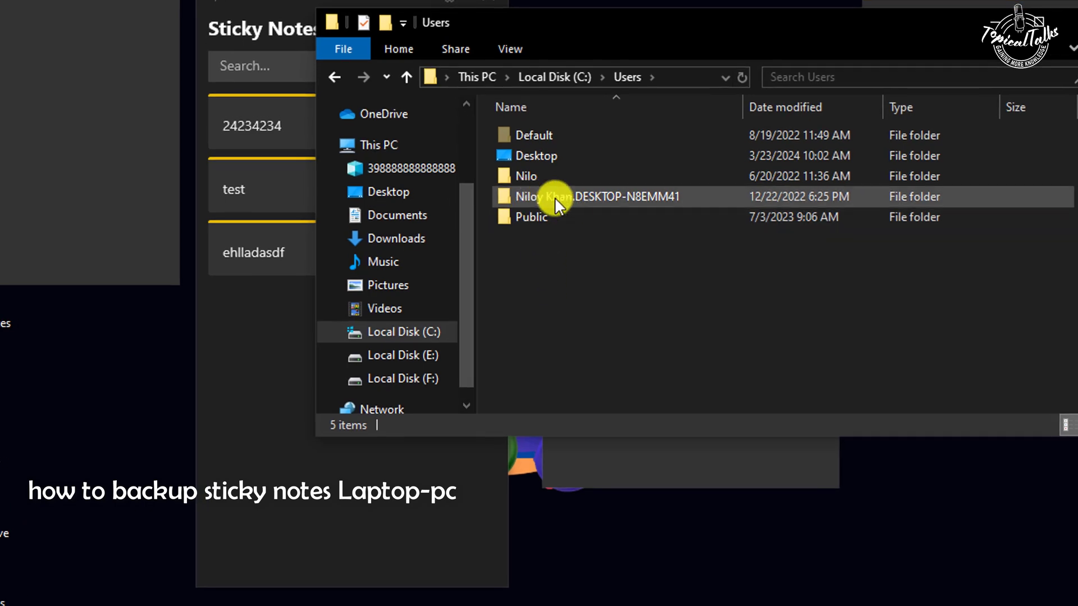
{"action": "double_click", "coordinate": [574, 198]}
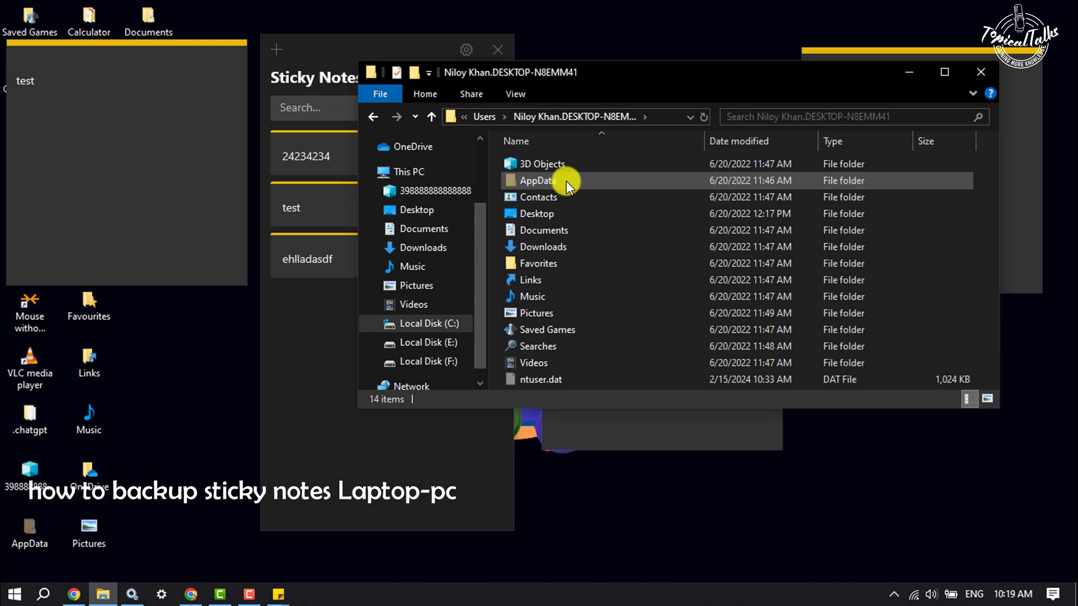
{"action": "double_click", "coordinate": [566, 182]}
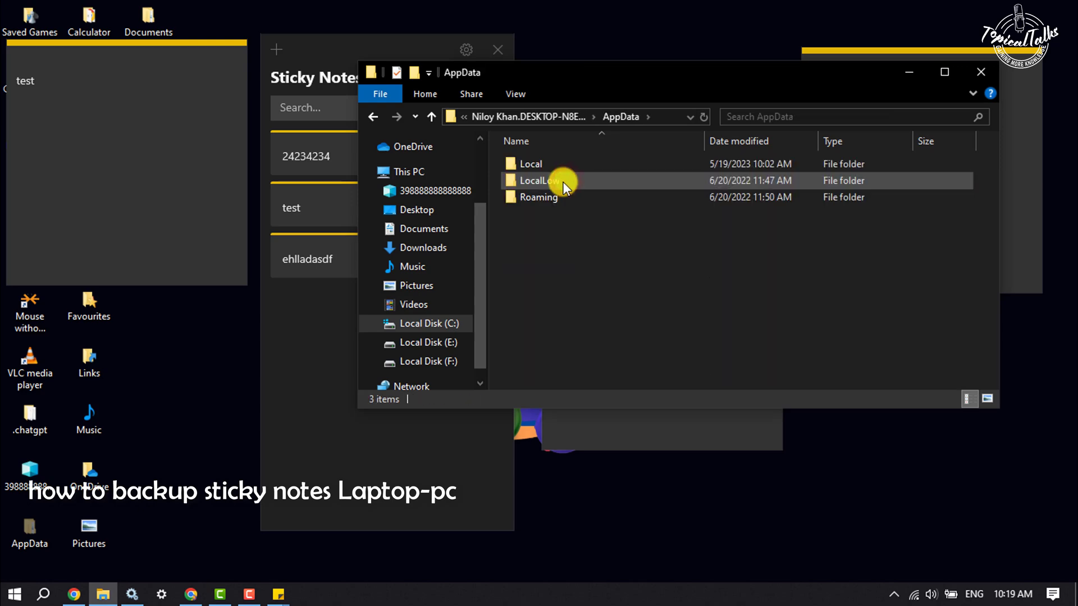
{"action": "double_click", "coordinate": [546, 164]}
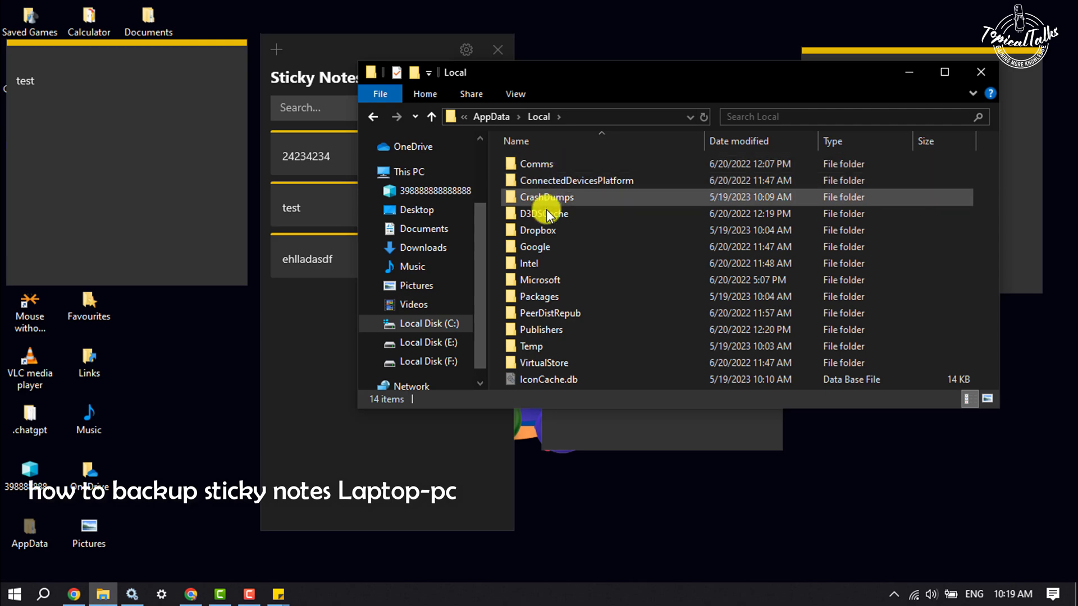
{"action": "left_click", "coordinate": [553, 298]}
{"action": "double_click", "coordinate": [552, 298]}
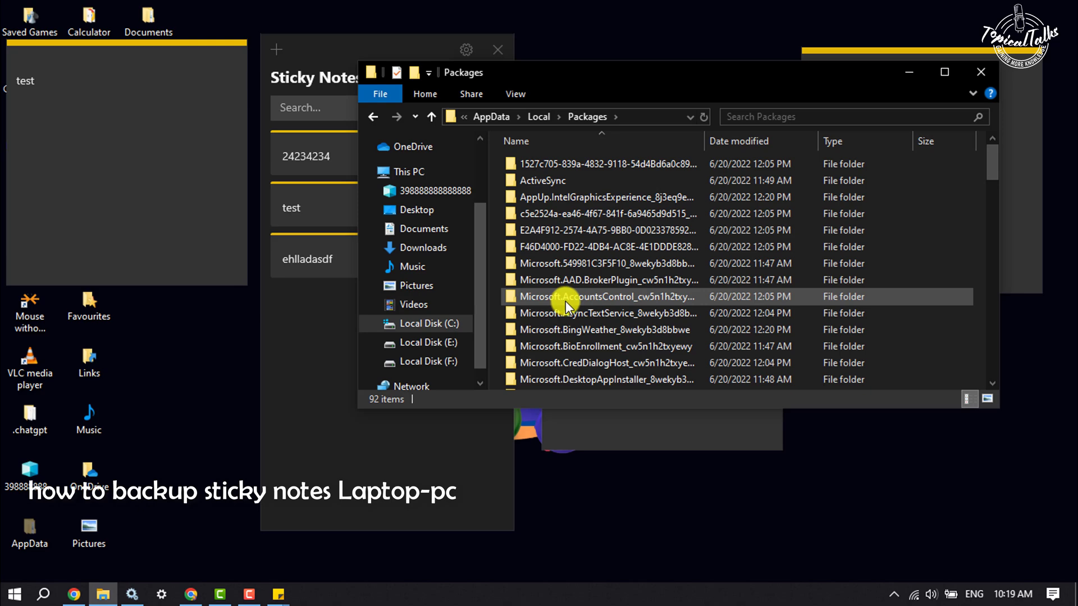
{"action": "scroll", "coordinate": [589, 291], "scroll_direction": "down", "scroll_amount": 4}
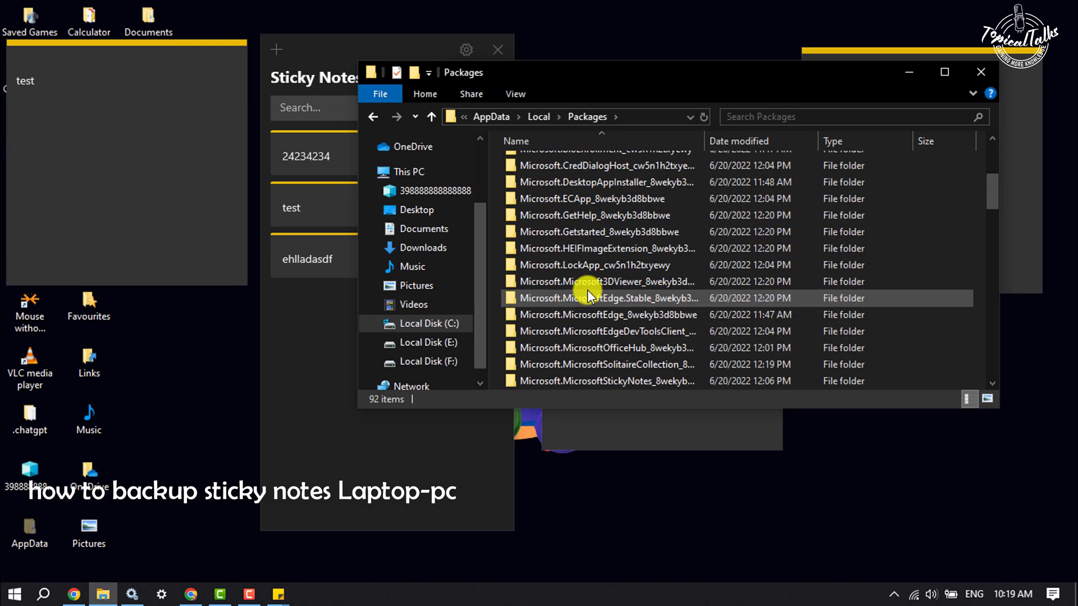
{"action": "scroll", "coordinate": [583, 354], "scroll_direction": "down", "scroll_amount": 1}
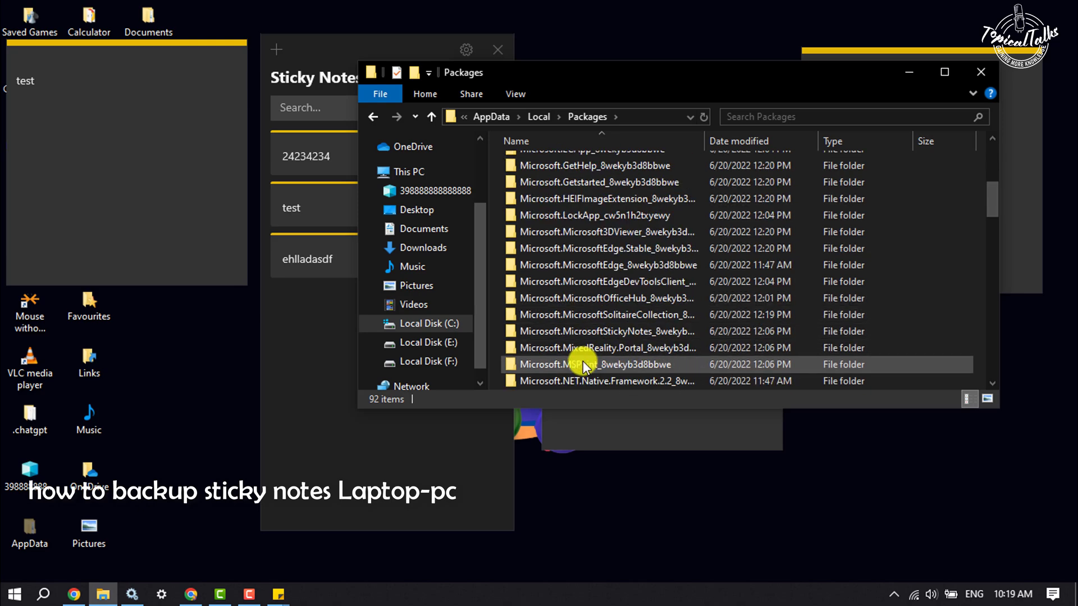
{"action": "left_click", "coordinate": [624, 331]}
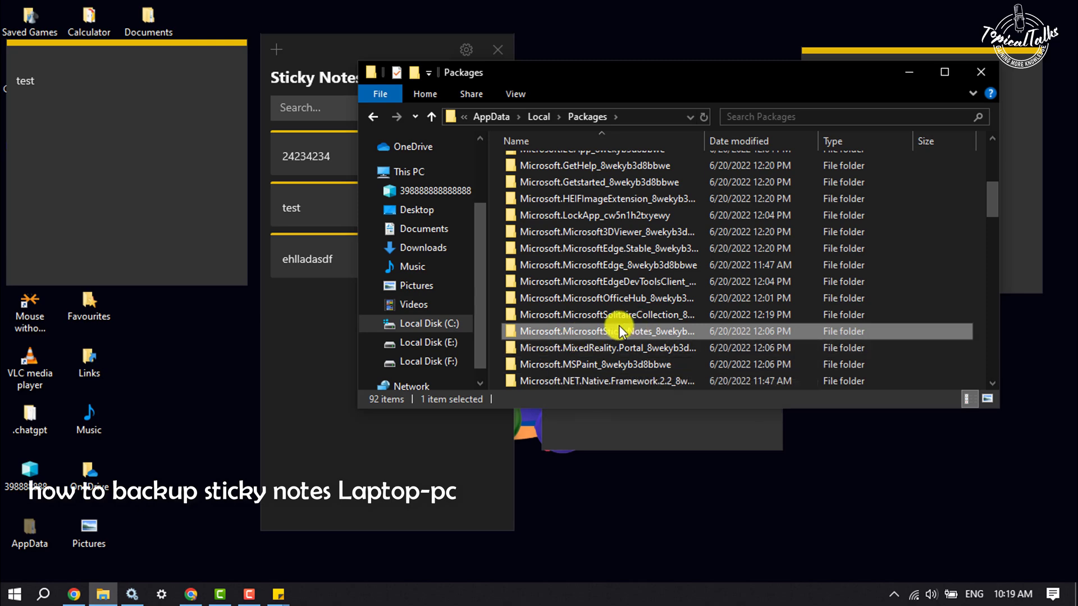
Open Microsoft.MicrosoftStickyNotes > LocalState and select all six items, including Profile and Plum.sqlite
{"action": "double_click", "coordinate": [651, 331]}
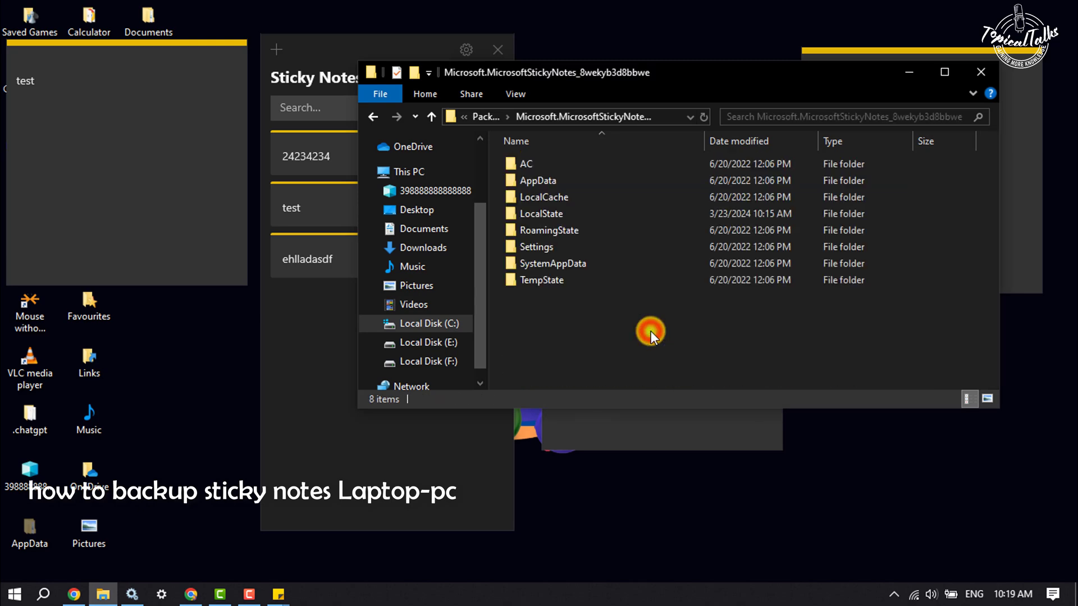
{"action": "double_click", "coordinate": [585, 213]}
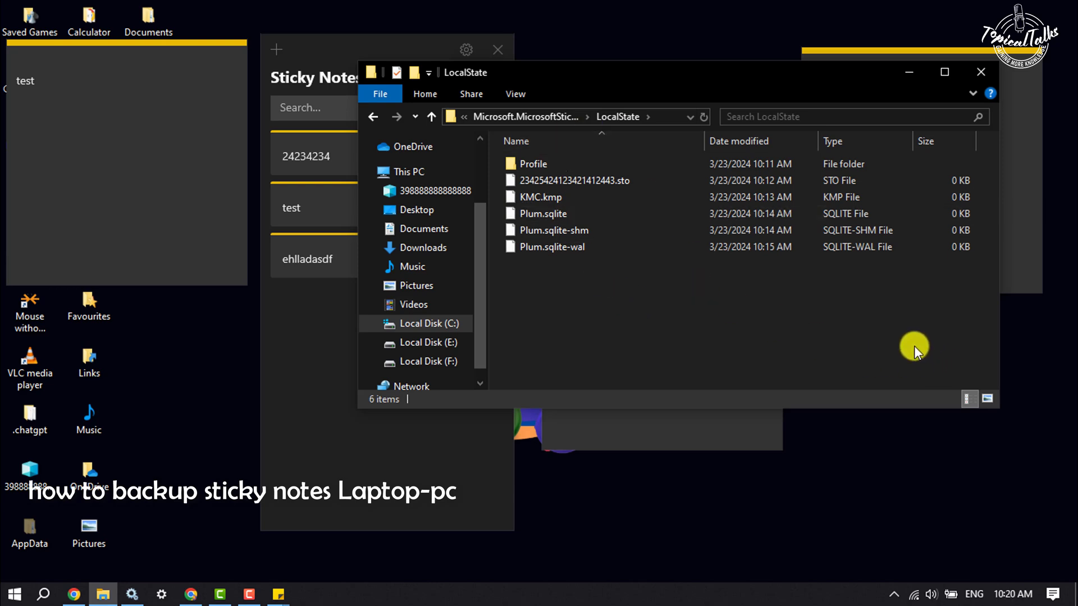
{"action": "key", "text": "ctrl+a"}
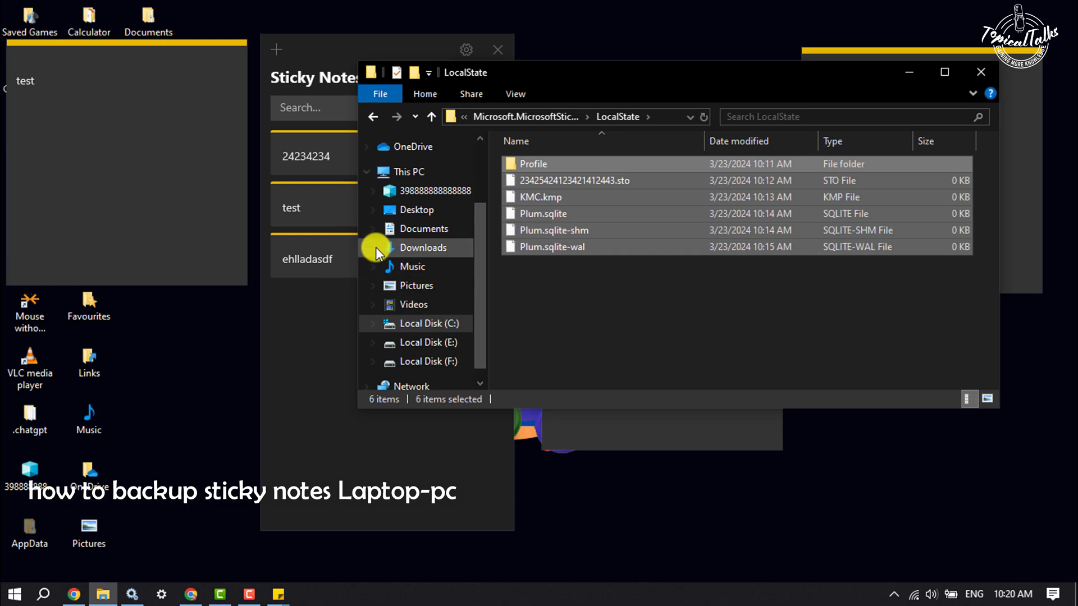
Create a 'Sticky Notes Backup' folder on the Desktop and paste the LocalState files into it
{"action": "left_click", "coordinate": [409, 210]}
{"action": "scroll", "coordinate": [642, 238], "scroll_direction": "down", "scroll_amount": 2}
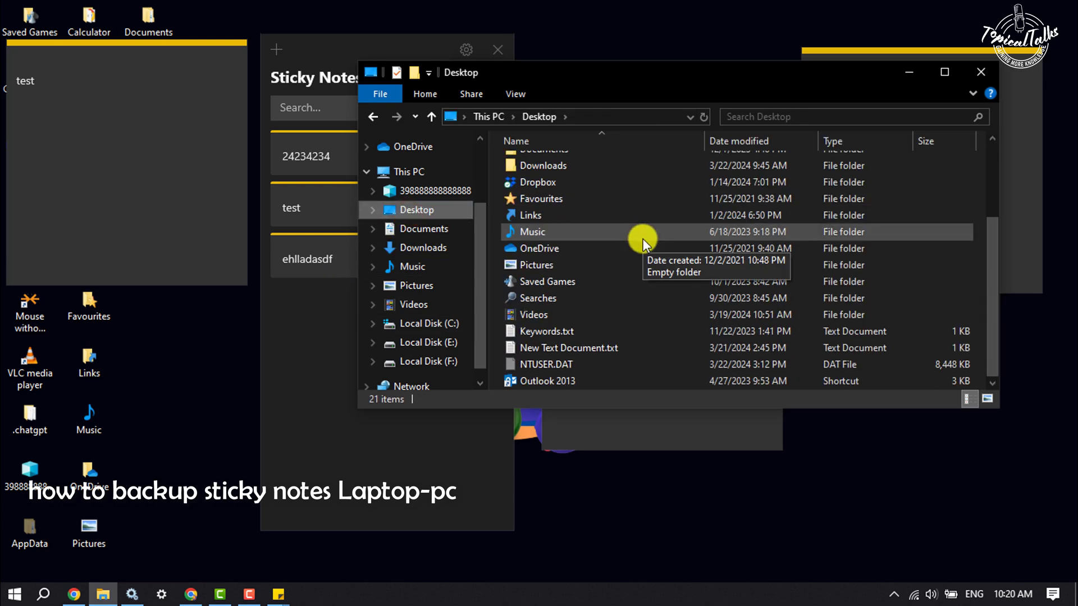
{"action": "key", "text": "ctrl+shift+n"}
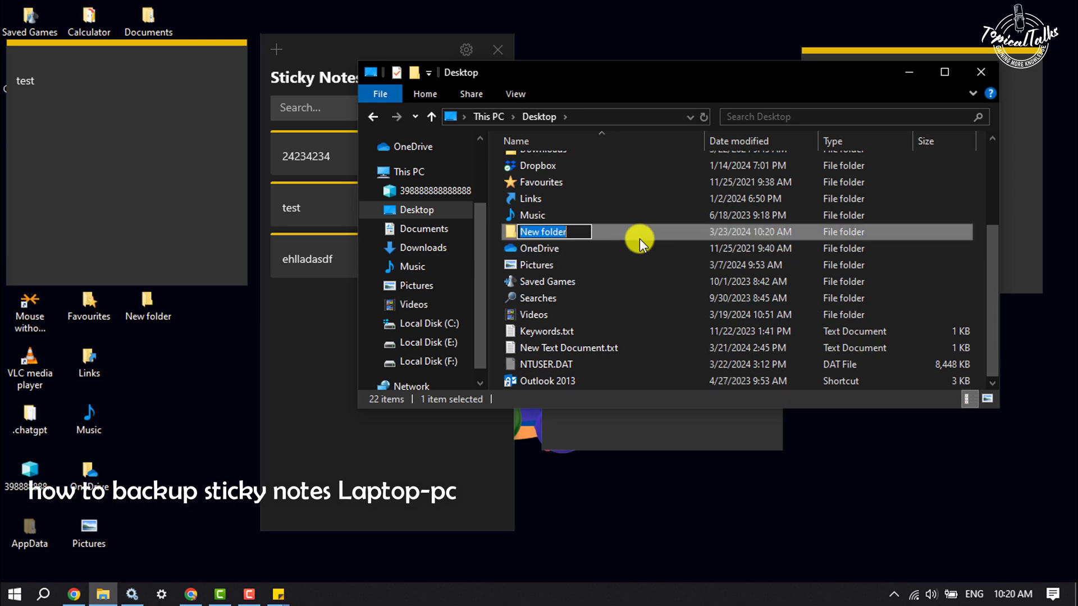
{"action": "type", "text": "Sticky N"}
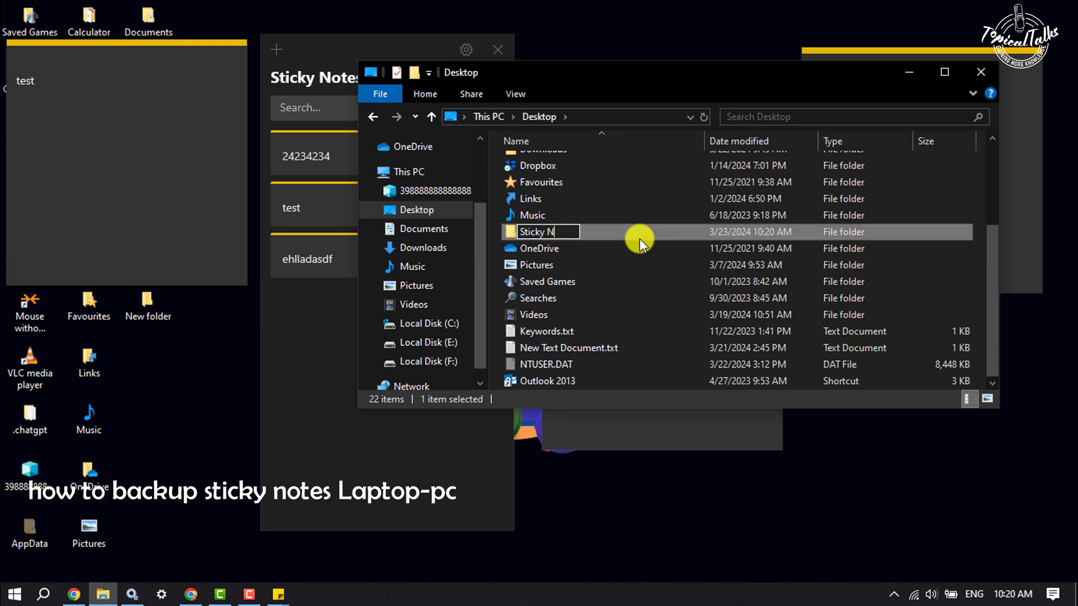
{"action": "type", "text": "otes Backup"}
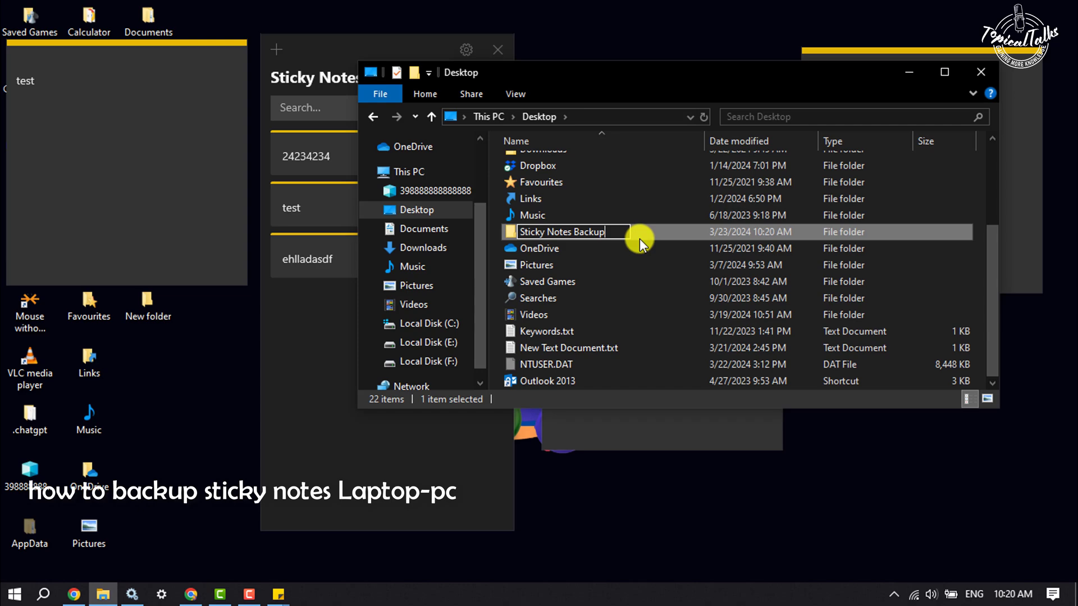
{"action": "key", "text": "Return"}
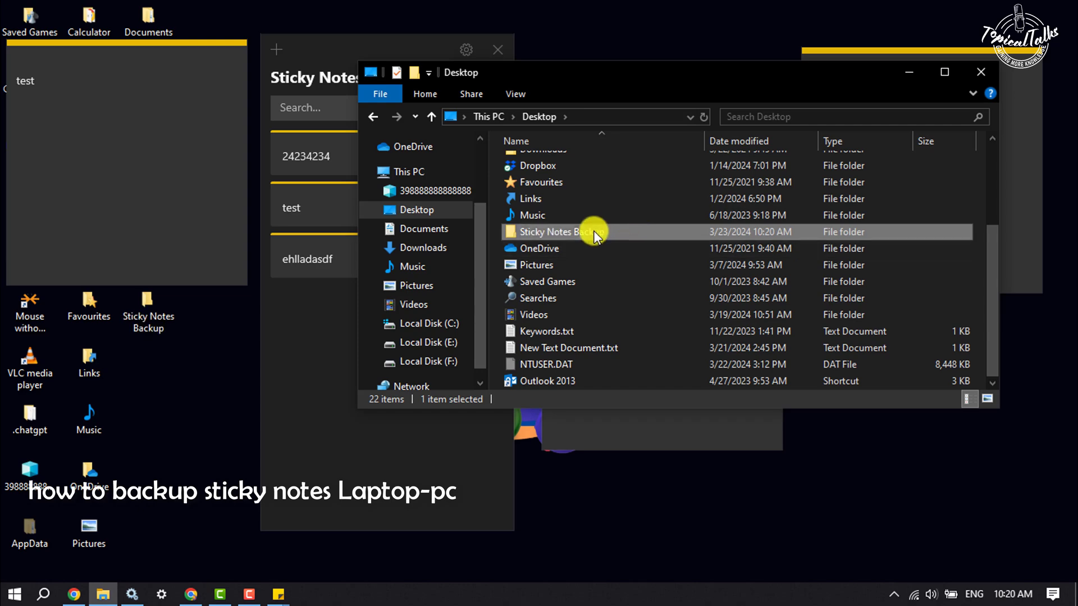
{"action": "double_click", "coordinate": [596, 230]}
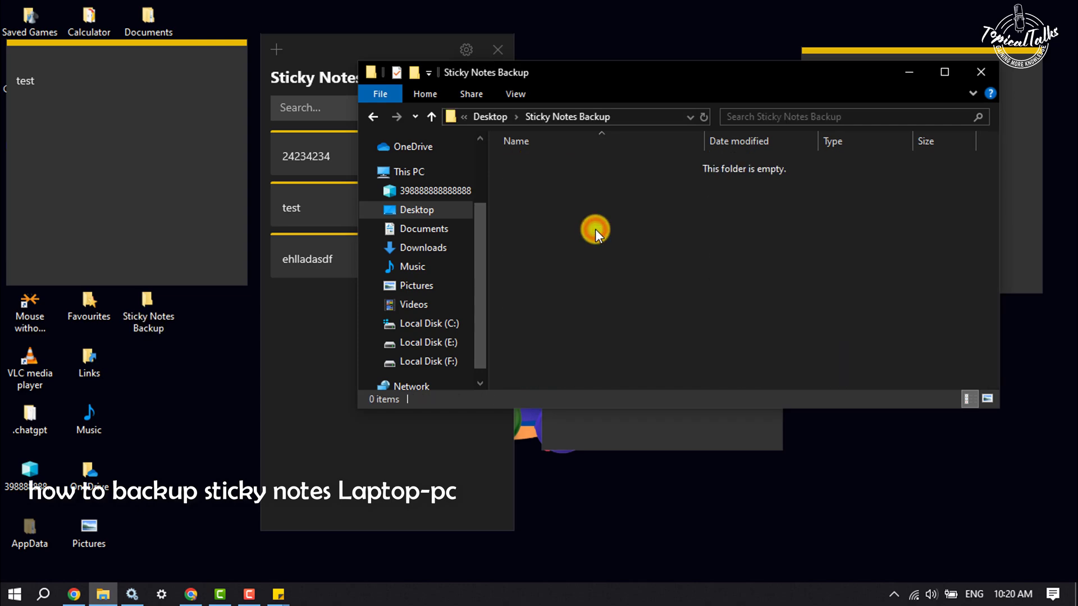
{"action": "key", "text": "ctrl+v"}
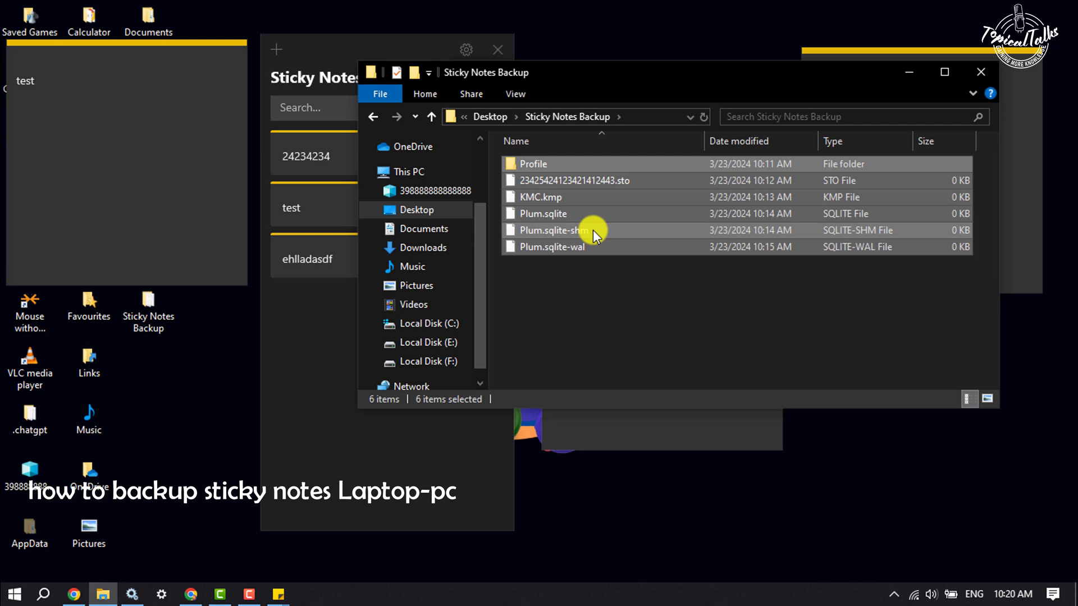
Deselect the pasted files, then close the backup folder window and the Sticky Notes windows
{"action": "left_click", "coordinate": [599, 296]}
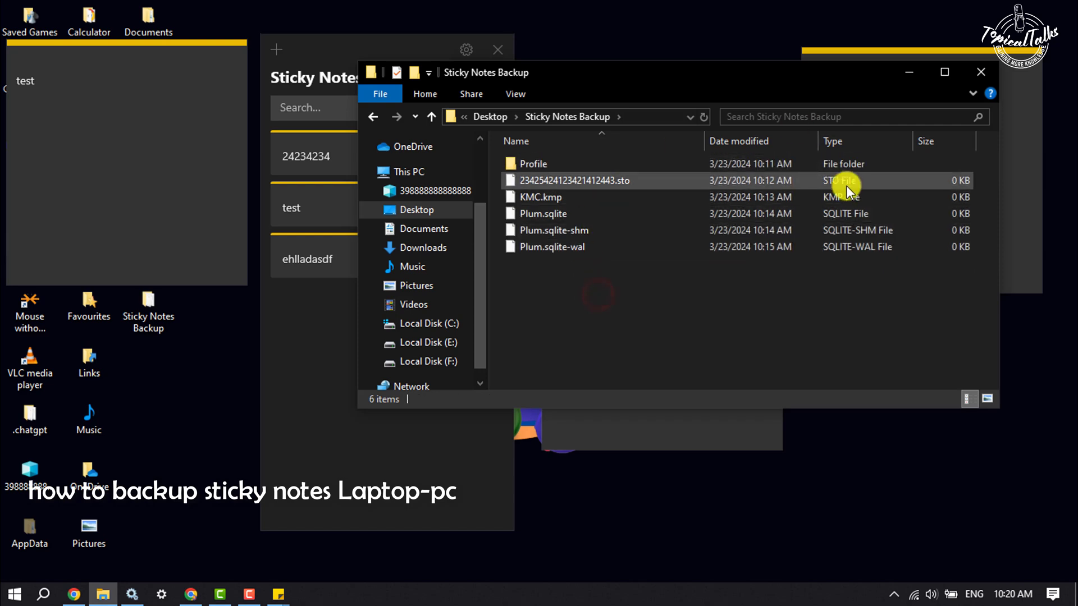
{"action": "left_click", "coordinate": [981, 72]}
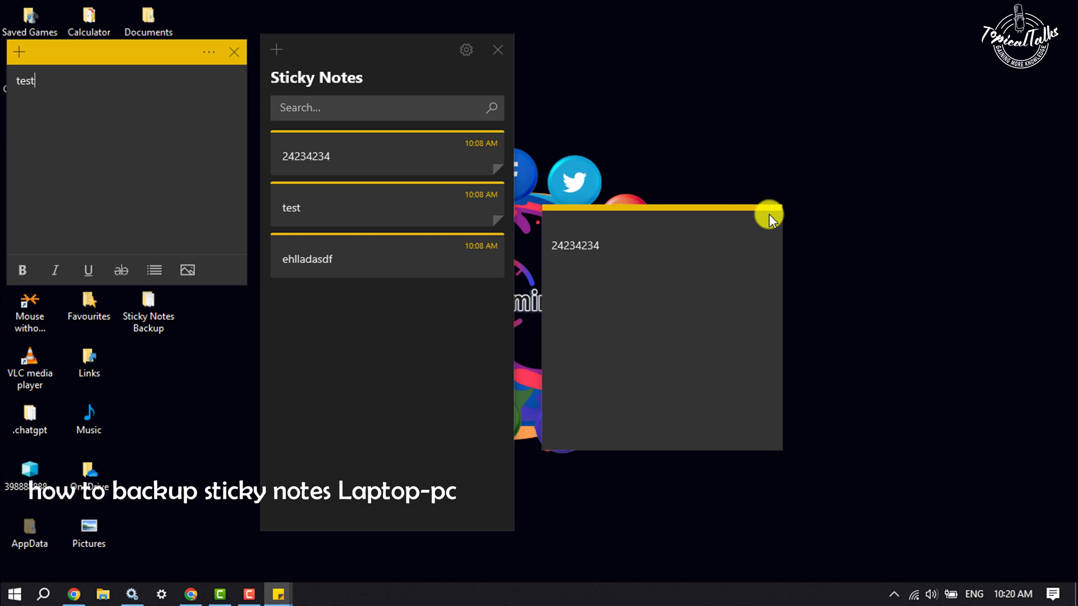
{"action": "left_click", "coordinate": [769, 214]}
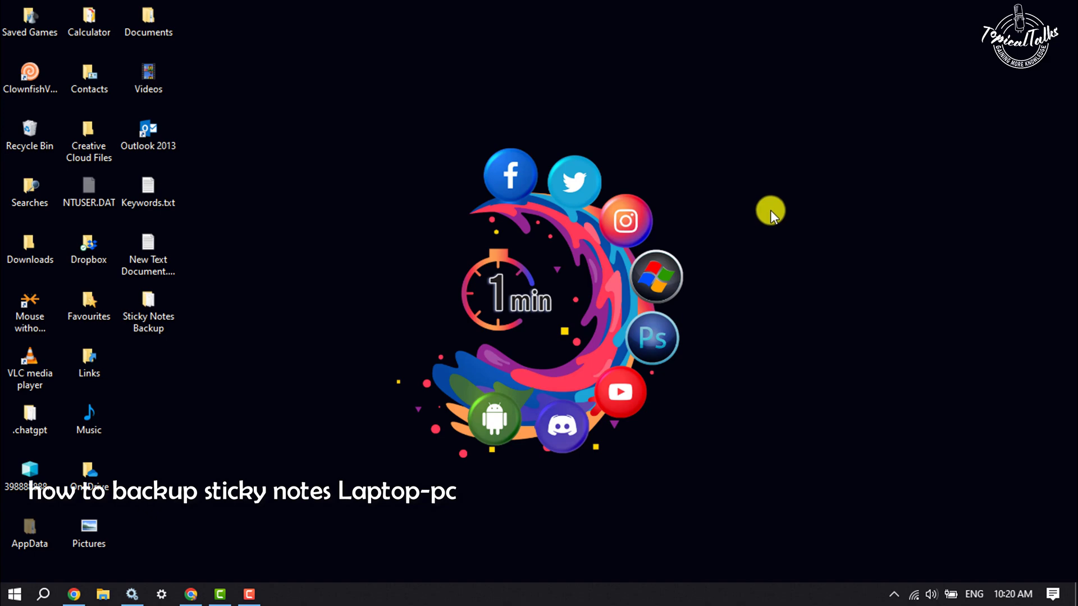
Reopen File Explorer and browse C: > Users > profile > AppData > Local > Packages
{"action": "left_click", "coordinate": [102, 596]}
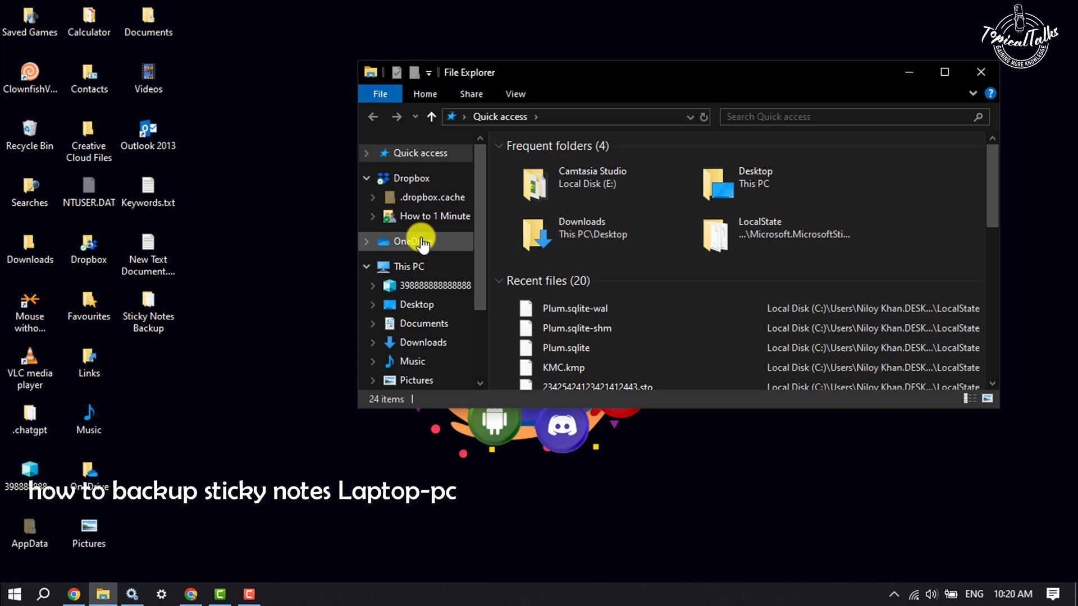
{"action": "scroll", "coordinate": [421, 245], "scroll_direction": "down", "scroll_amount": 2}
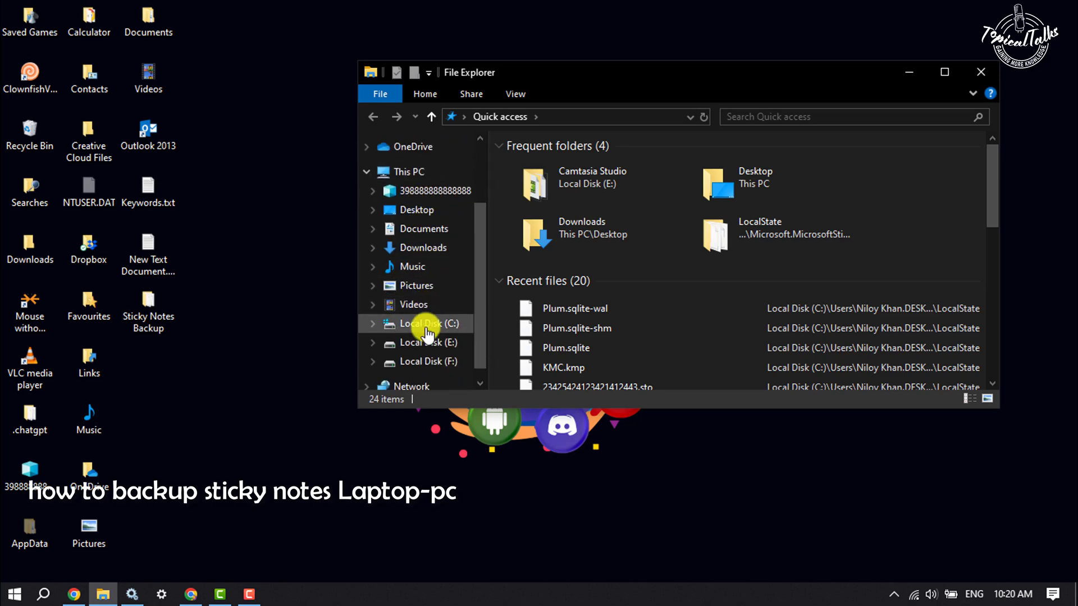
{"action": "left_click", "coordinate": [425, 331]}
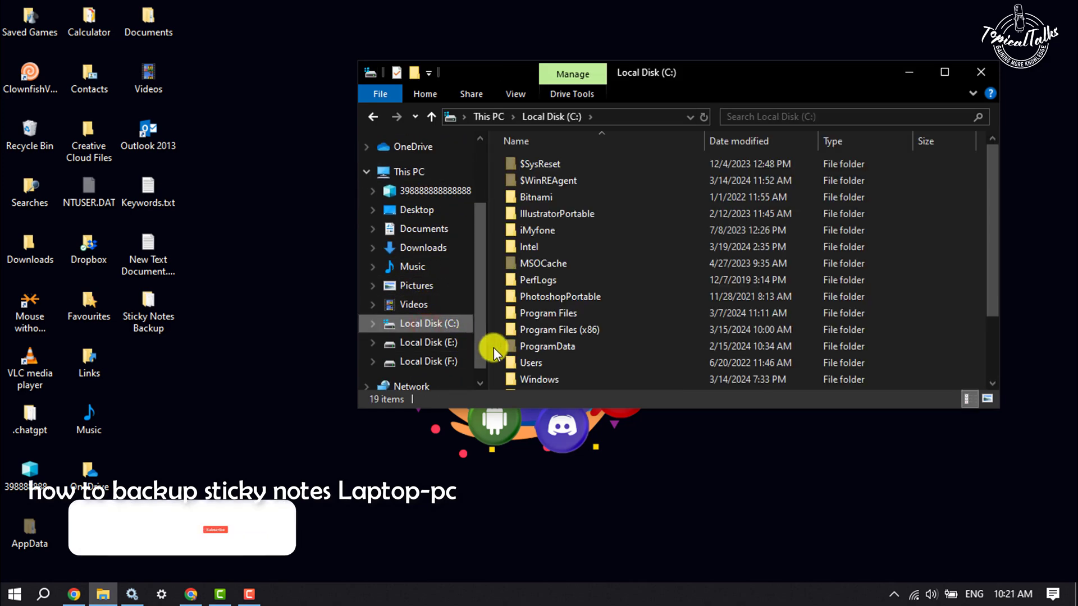
{"action": "double_click", "coordinate": [535, 365]}
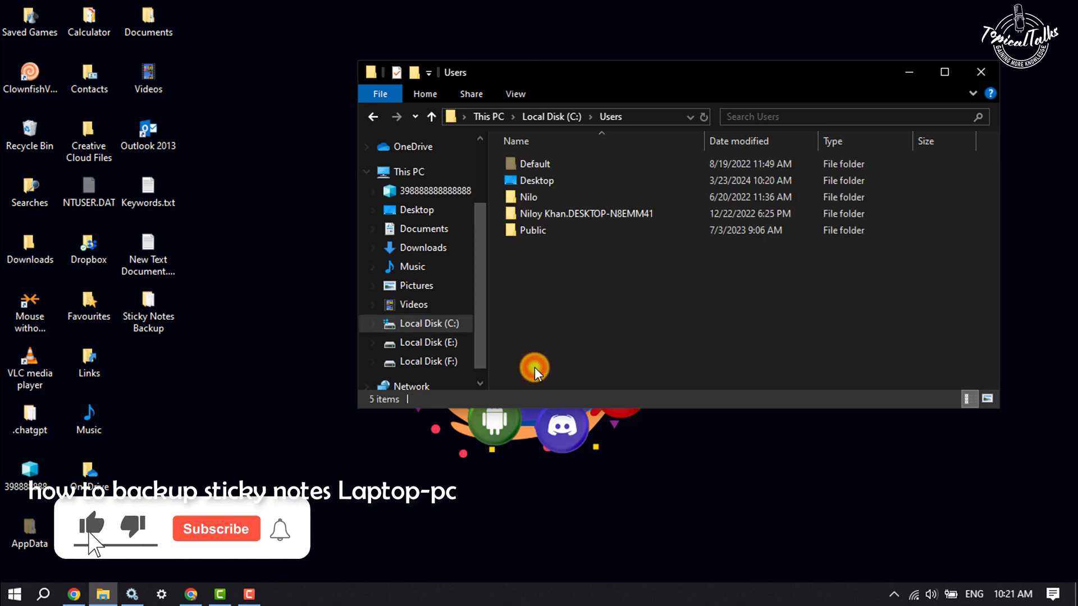
{"action": "double_click", "coordinate": [565, 213]}
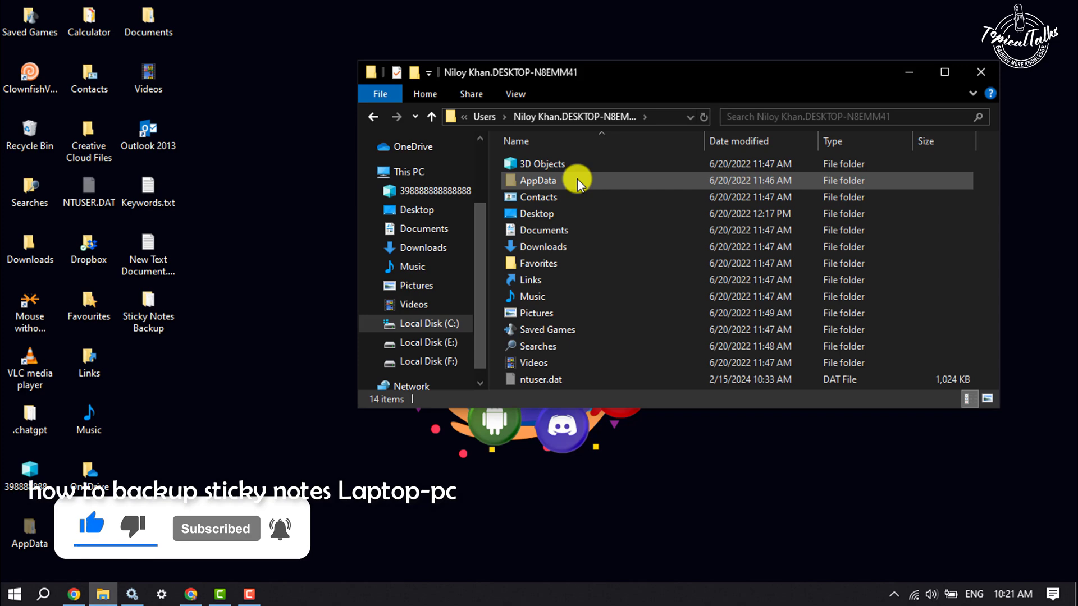
{"action": "double_click", "coordinate": [577, 179]}
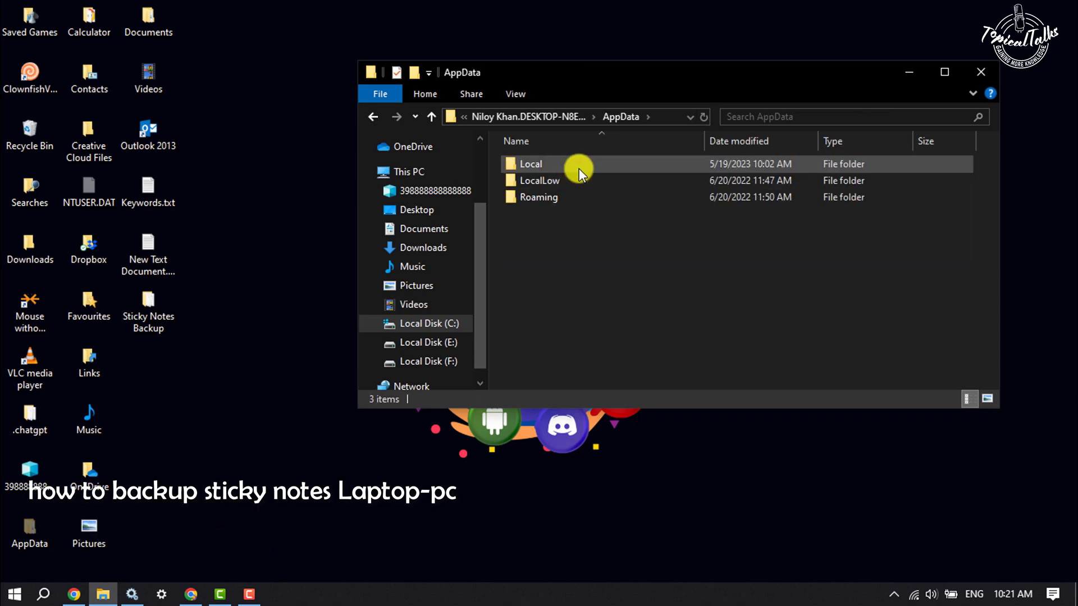
{"action": "double_click", "coordinate": [579, 168]}
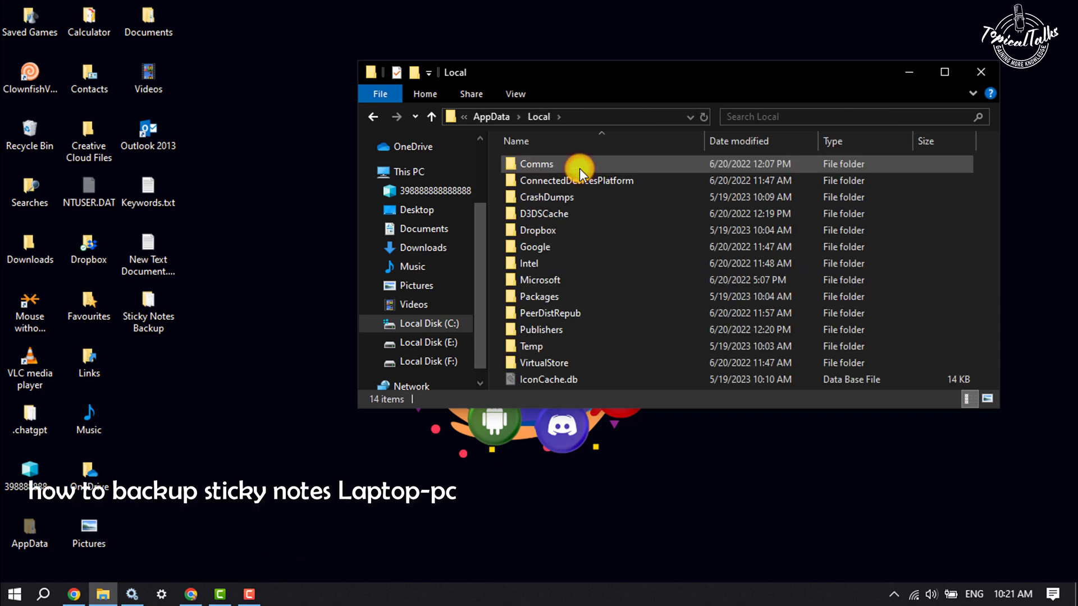
{"action": "double_click", "coordinate": [551, 297]}
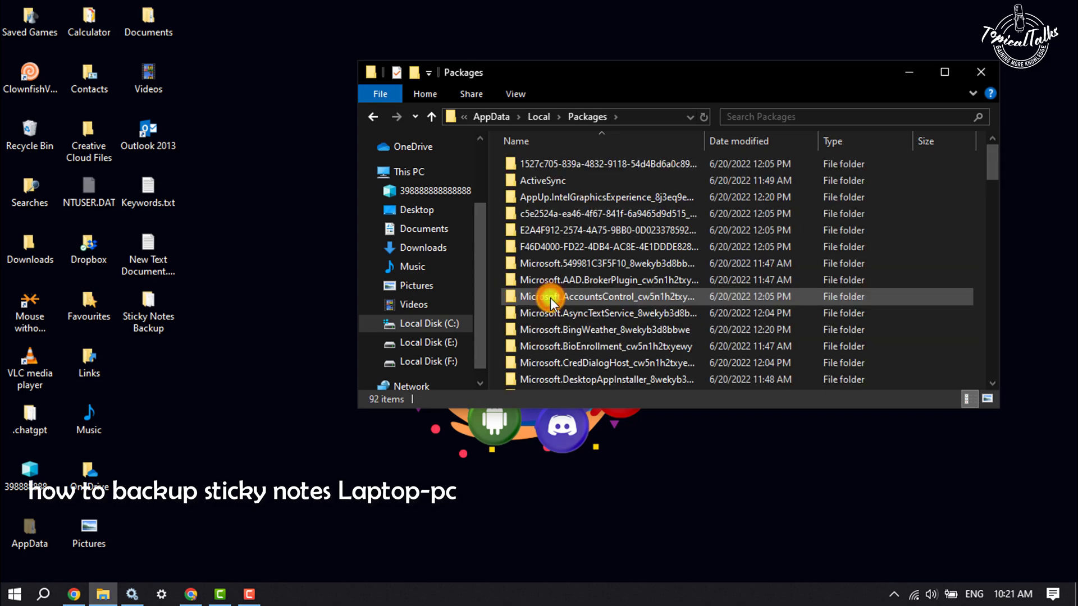
Open the Microsoft.MicrosoftStickyNotes package folder and its LocalState subfolder
{"action": "scroll", "coordinate": [549, 299], "scroll_direction": "down", "scroll_amount": 6}
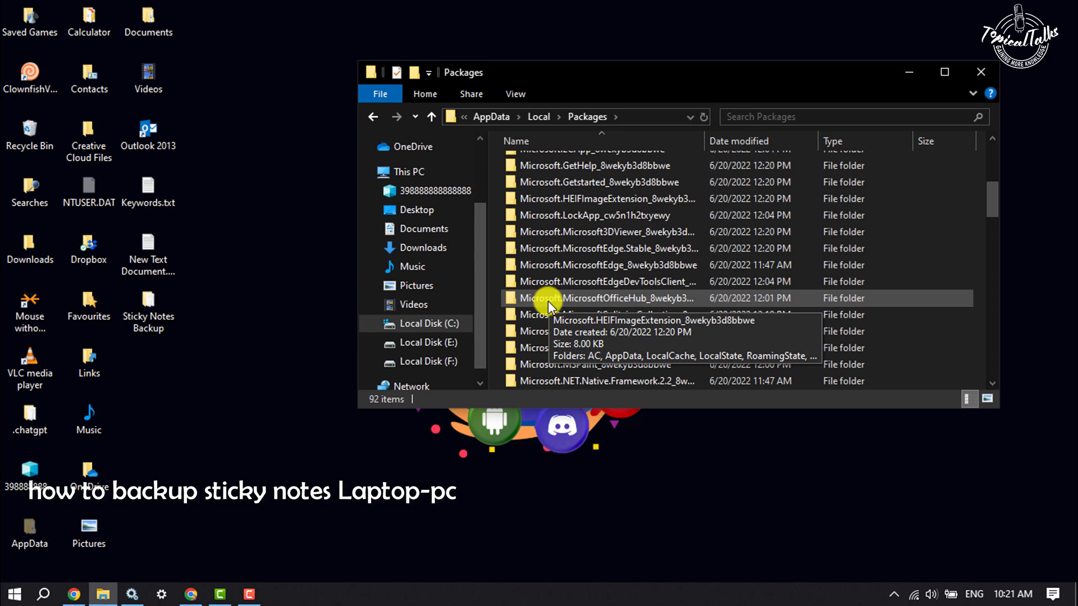
{"action": "left_click", "coordinate": [624, 333]}
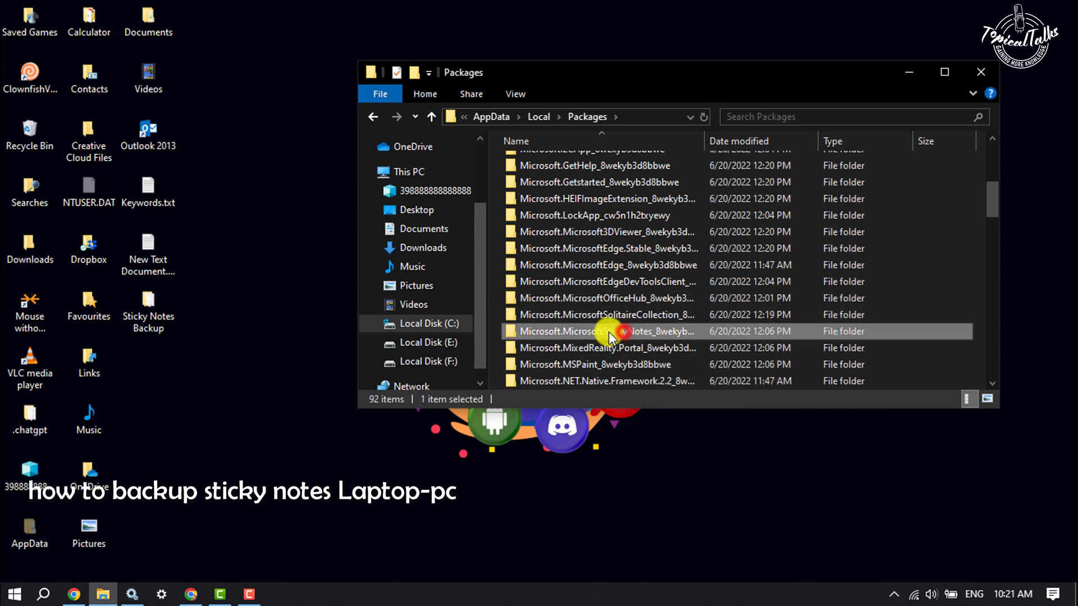
{"action": "double_click", "coordinate": [621, 331]}
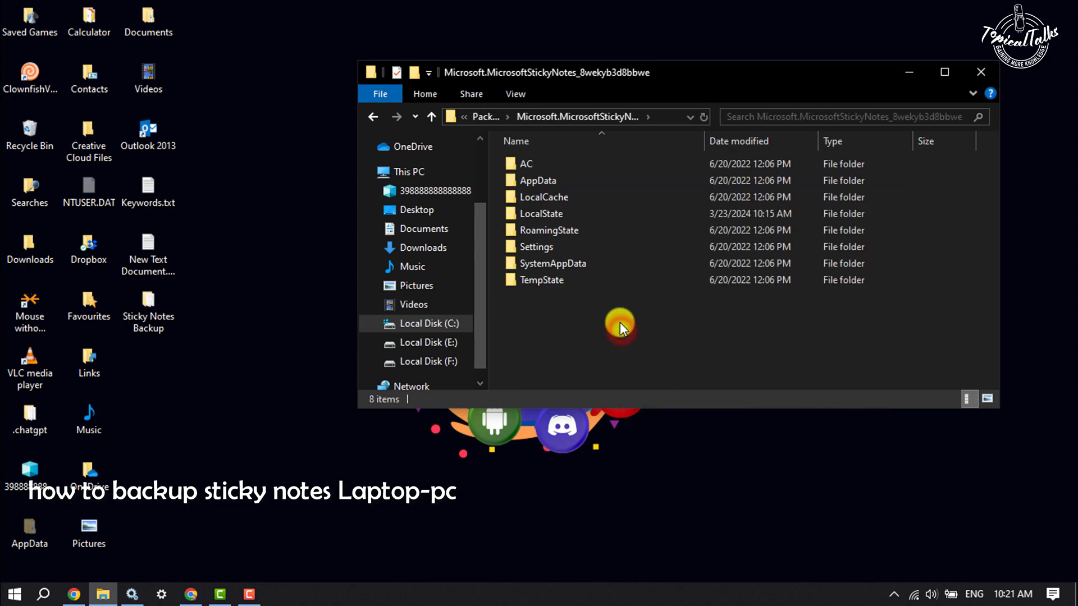
{"action": "double_click", "coordinate": [572, 214]}
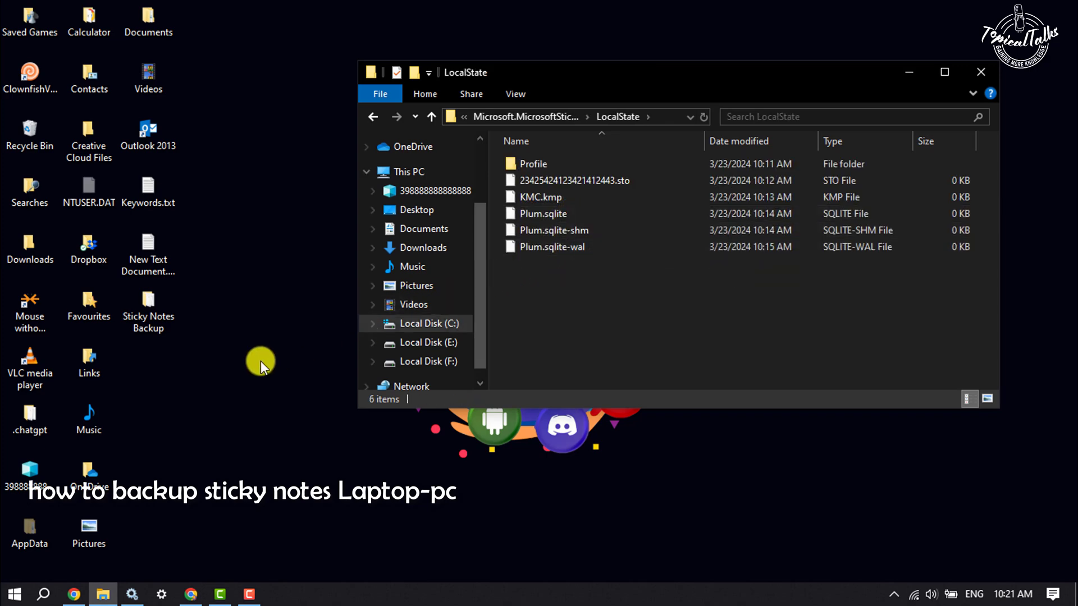
Open Sticky Notes Backup from the Desktop, select all six items, and minimize the window
{"action": "double_click", "coordinate": [151, 313]}
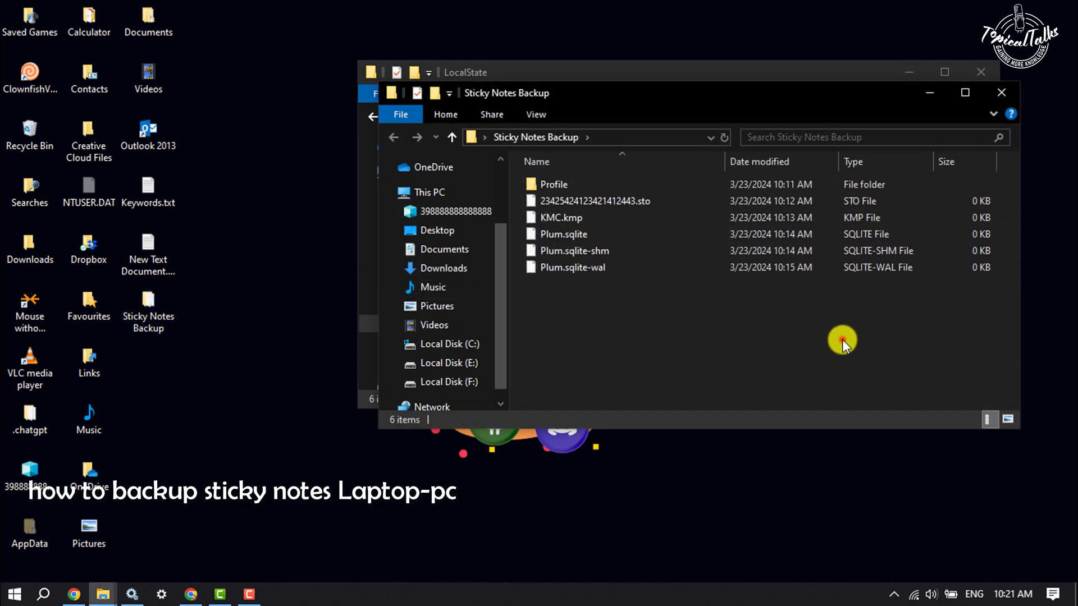
{"action": "key", "text": "ctrl+a"}
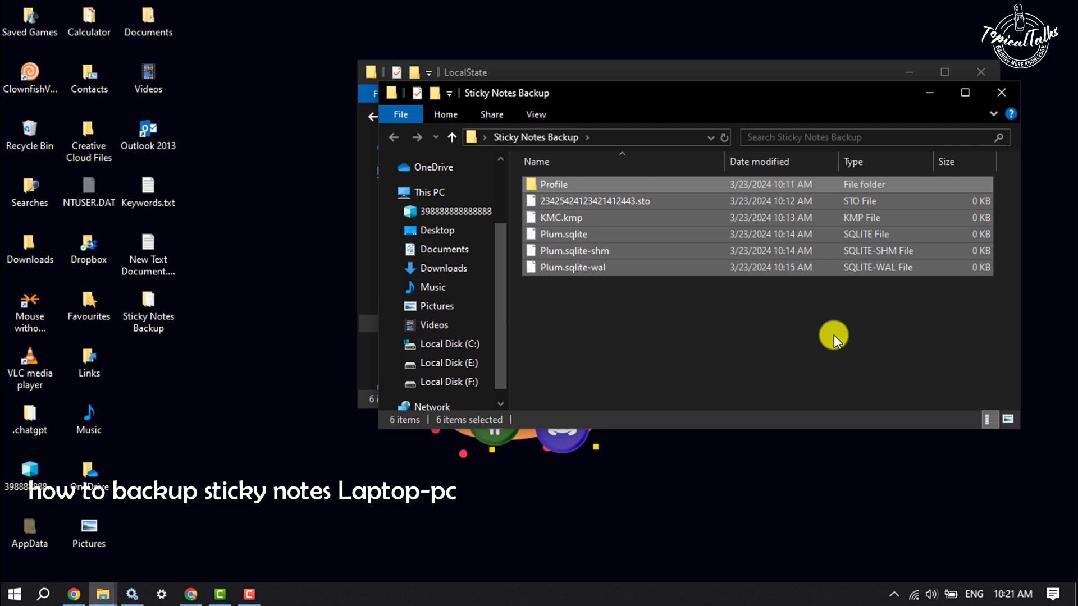
{"action": "left_click", "coordinate": [926, 97]}
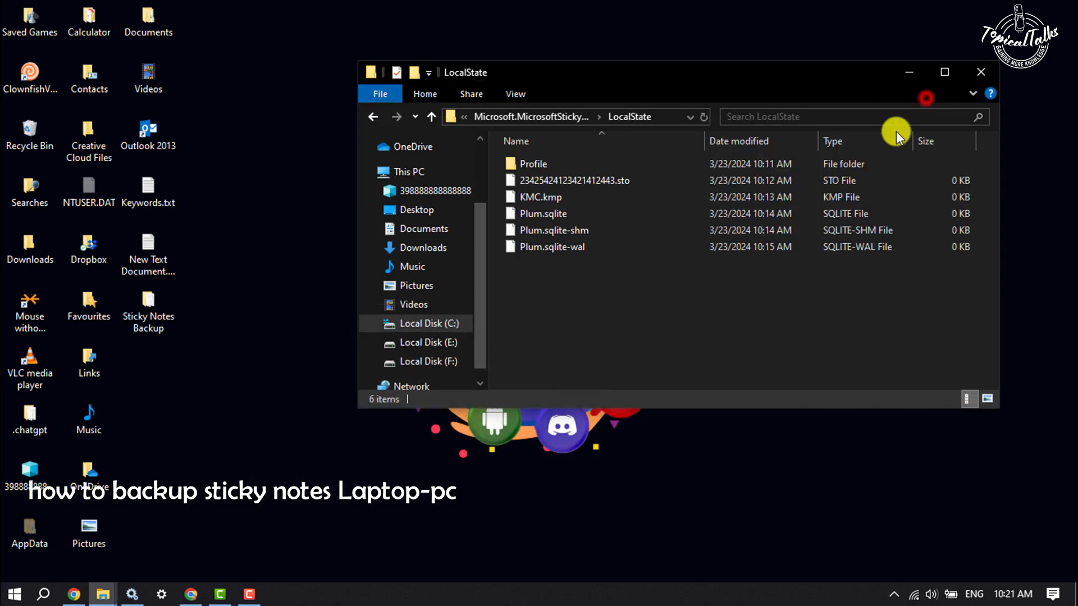
Paste the backup items into LocalState, replacing the same-named existing files
{"action": "left_click", "coordinate": [667, 300]}
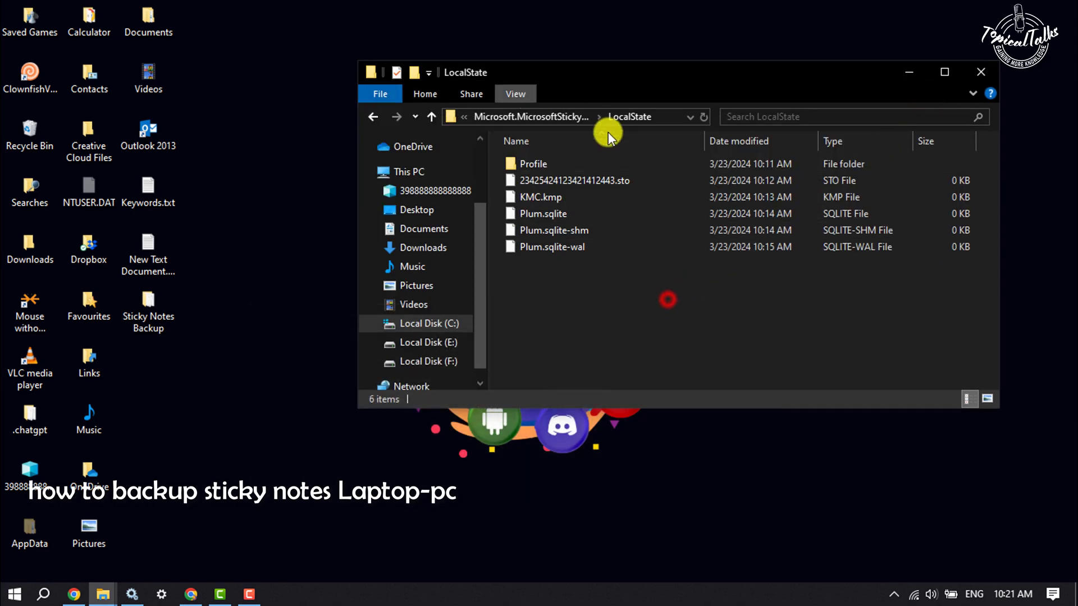
{"action": "left_click", "coordinate": [572, 287]}
{"action": "left_click", "coordinate": [626, 351]}
{"action": "left_click_drag", "start_coordinate": [626, 351], "coordinate": [509, 153]}
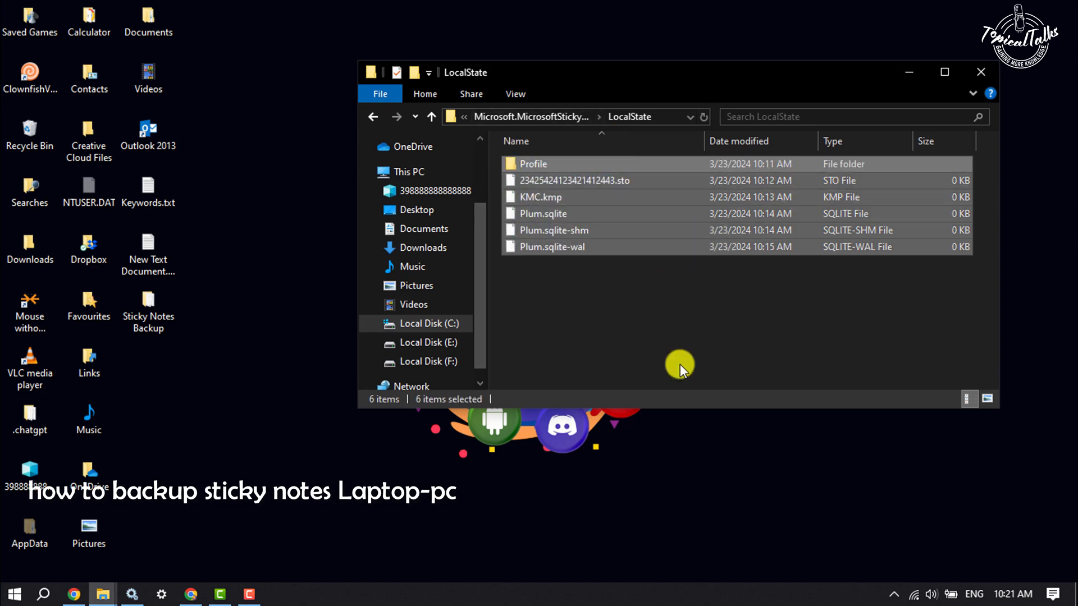
{"action": "key", "text": "ctrl+v"}
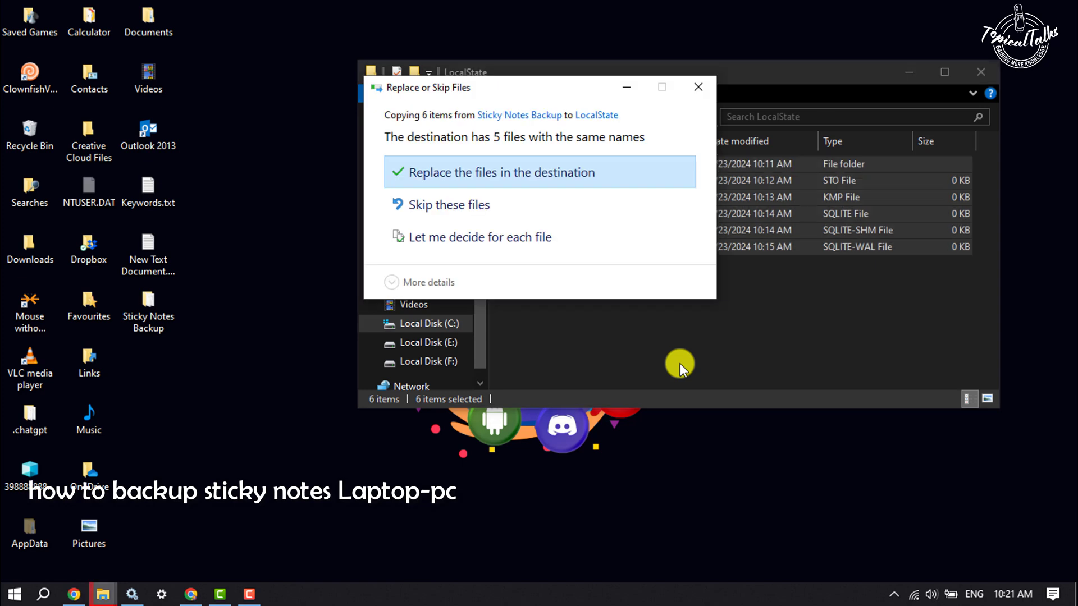
{"action": "left_click", "coordinate": [504, 179]}
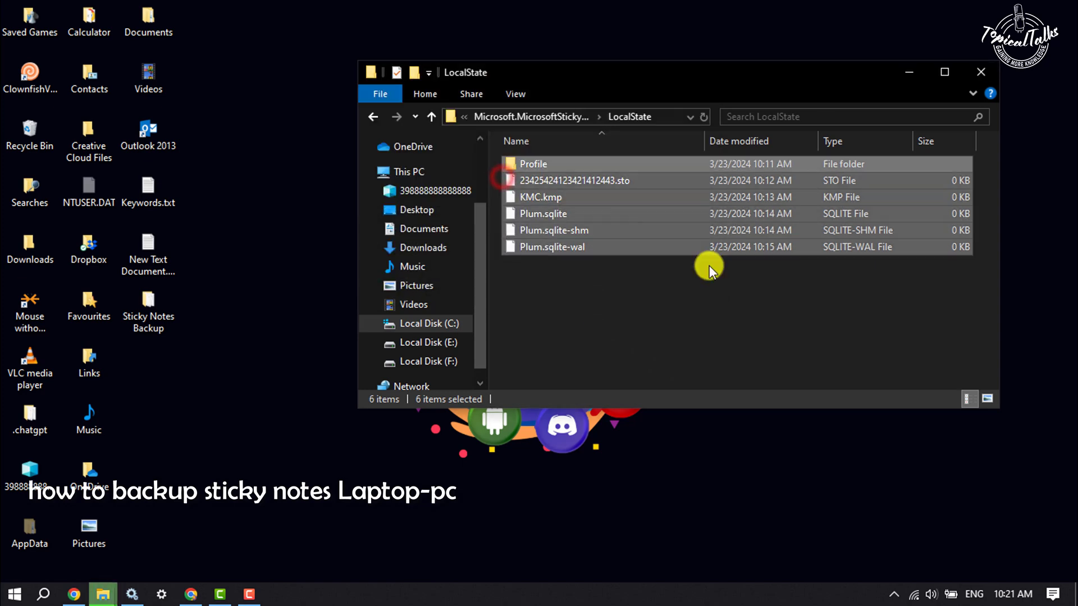